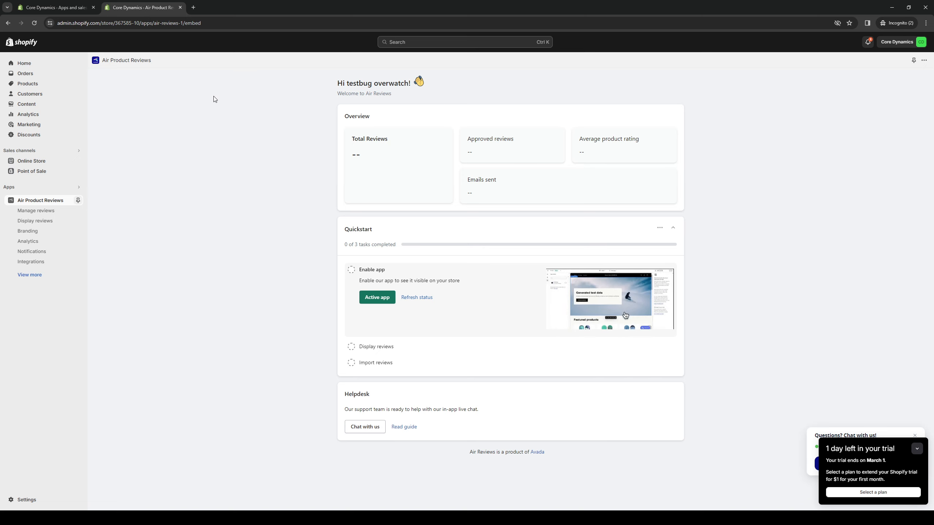
- Close the Air Product Reviews page and exit the store's Apps and sales channels settings
{"action": "left_click", "coordinate": [180, 7]}
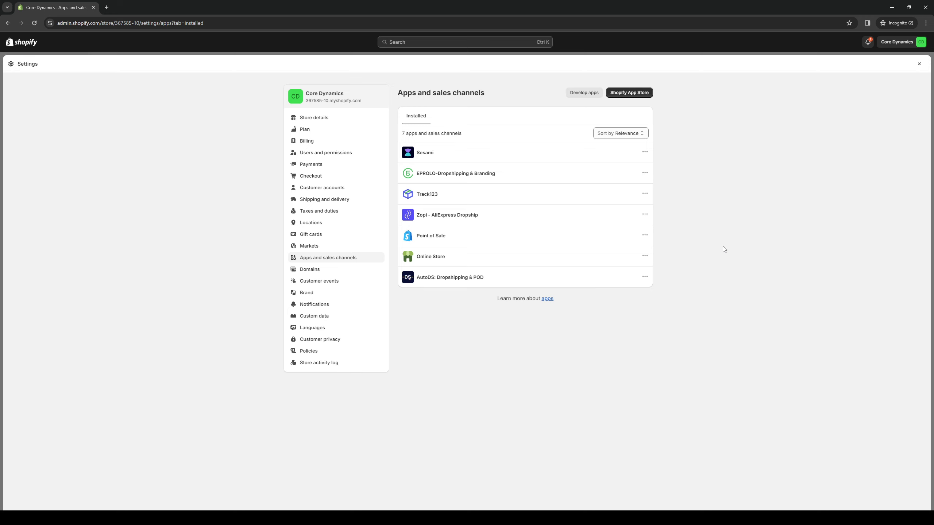
{"action": "left_click", "coordinate": [918, 63]}
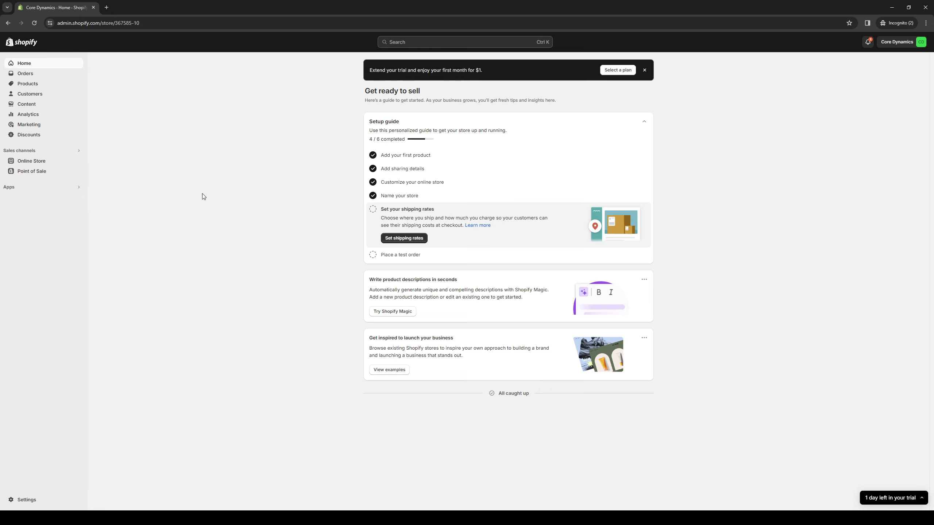
- Search the admin with the Apps filter and open the app and sales channel settings
{"action": "left_click", "coordinate": [78, 187]}
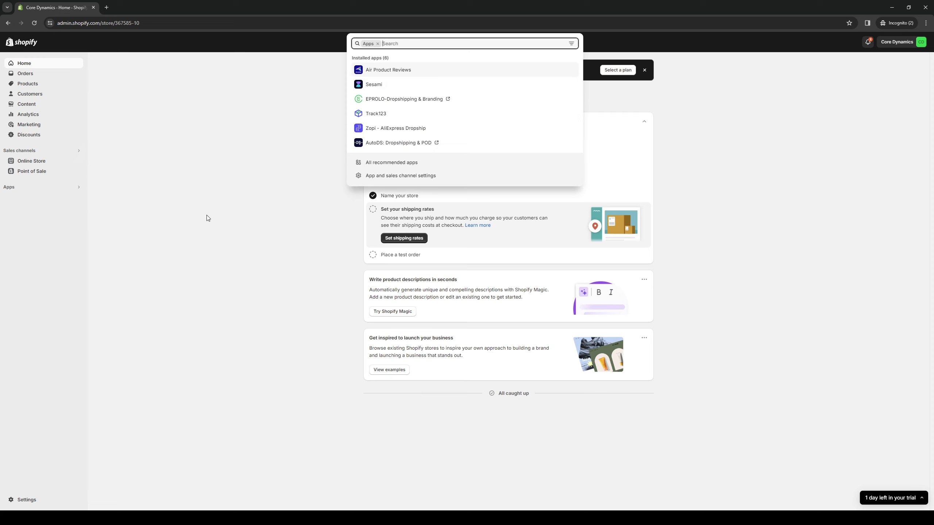
{"action": "left_click", "coordinate": [198, 194]}
{"action": "left_click", "coordinate": [427, 42]}
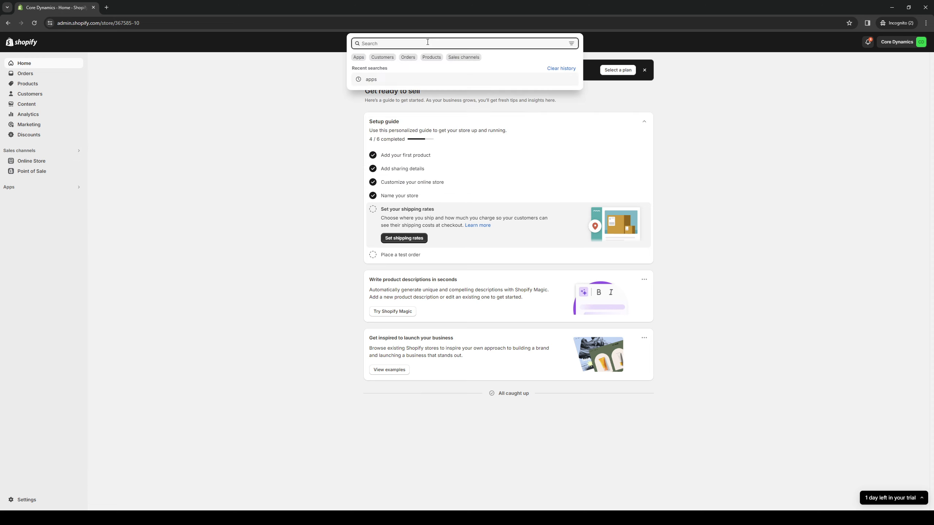
{"action": "type", "text": "apps"}
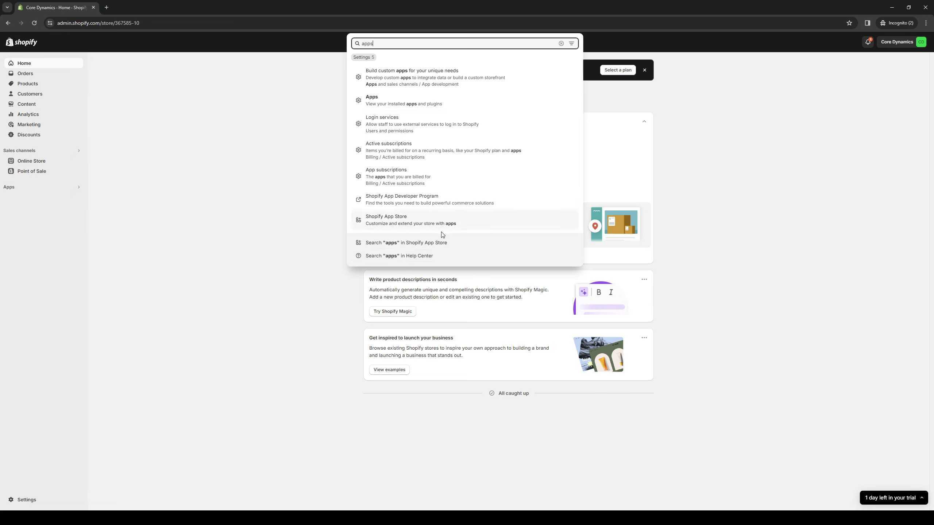
{"action": "type", "text": " ."}
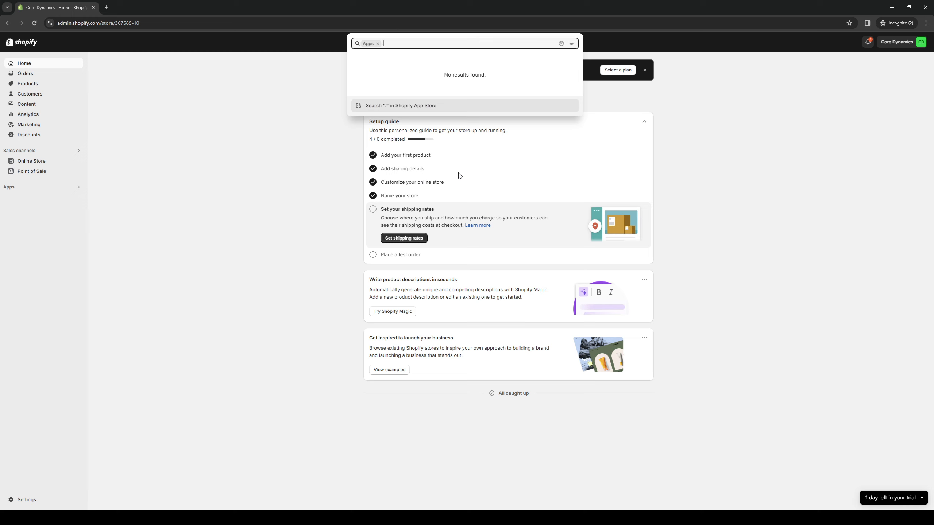
{"action": "key", "text": "BackSpace"}
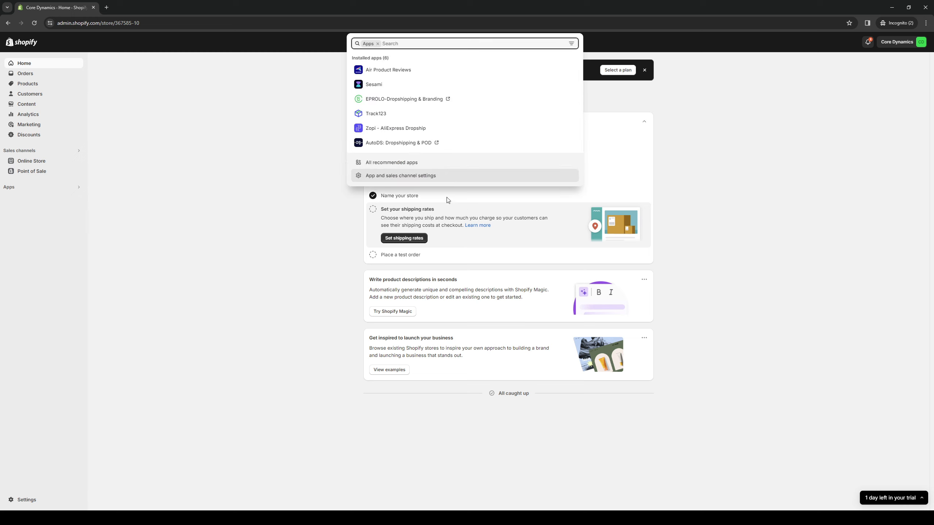
{"action": "left_click", "coordinate": [417, 179]}
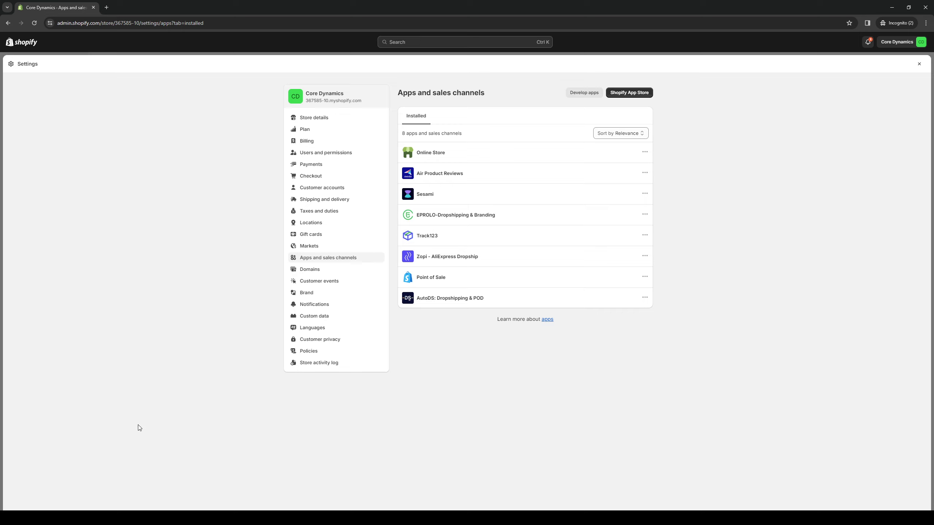
- Open the Shopify App Store from the Apps and sales channels settings
{"action": "left_click", "coordinate": [138, 518]}
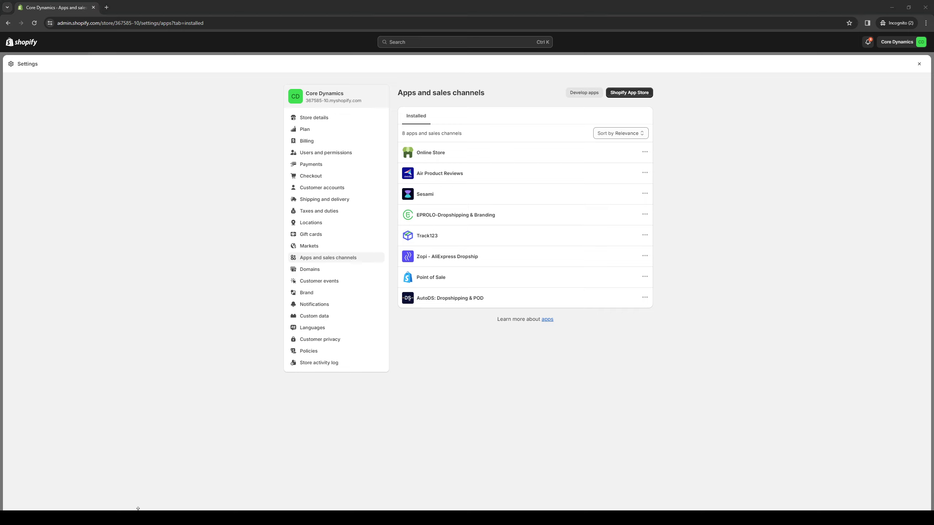
{"action": "left_click", "coordinate": [444, 448]}
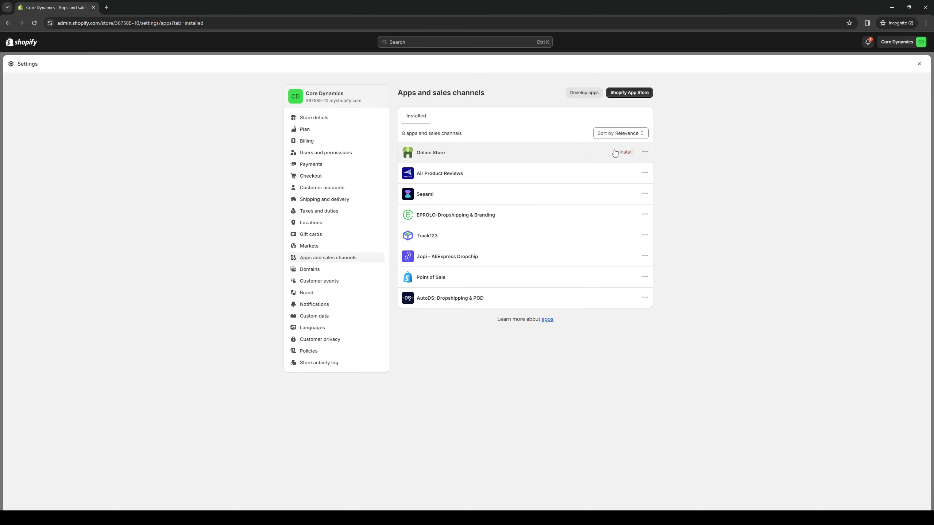
{"action": "left_click", "coordinate": [621, 94]}
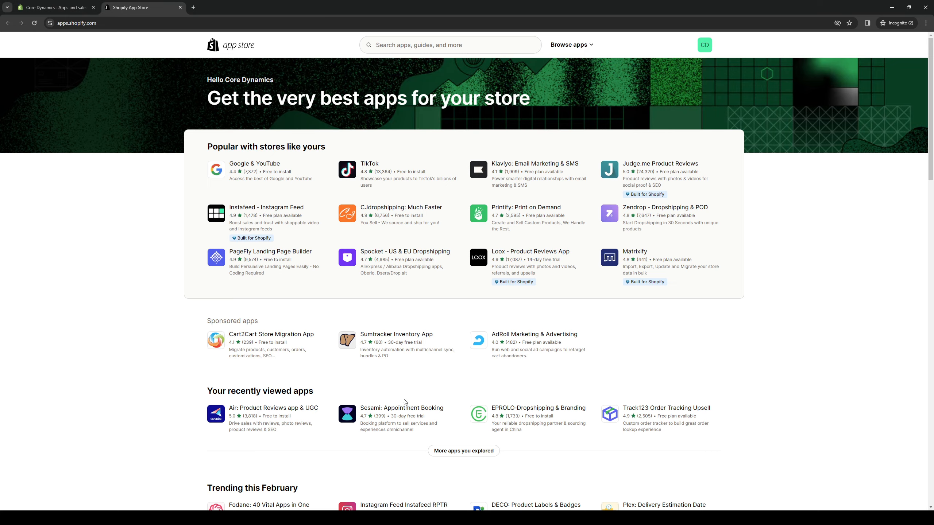
- Search the app store for "ali reviews" and open the Ali Reviews - Product Reviews listing
{"action": "scroll", "coordinate": [428, 383], "scroll_direction": "down", "scroll_amount": 15}
{"action": "scroll", "coordinate": [440, 385], "scroll_direction": "down", "scroll_amount": 9}
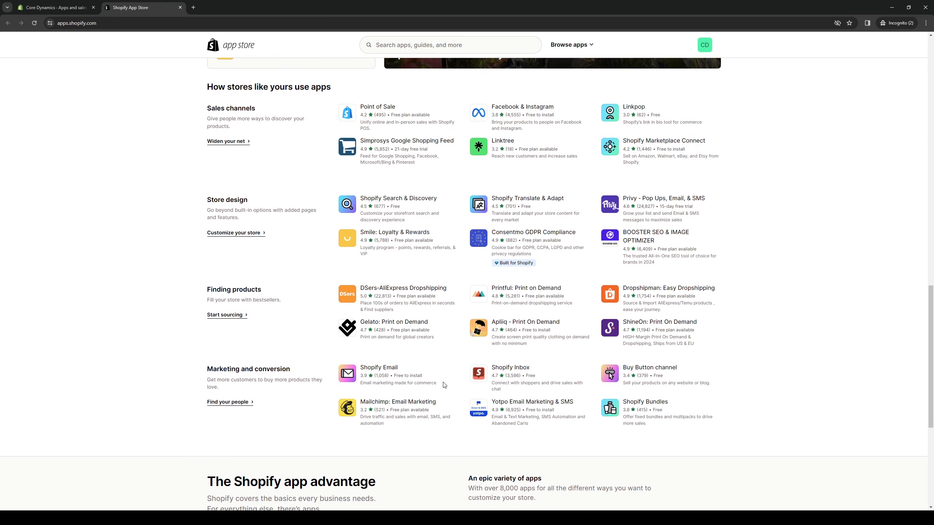
{"action": "scroll", "coordinate": [461, 388], "scroll_direction": "up", "scroll_amount": 4}
{"action": "scroll", "coordinate": [463, 384], "scroll_direction": "up", "scroll_amount": 20}
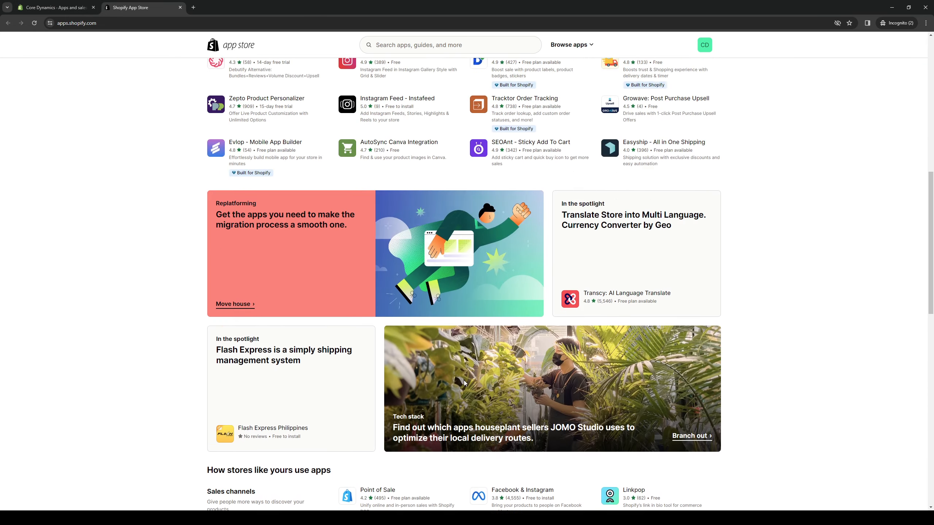
{"action": "left_click", "coordinate": [415, 44]}
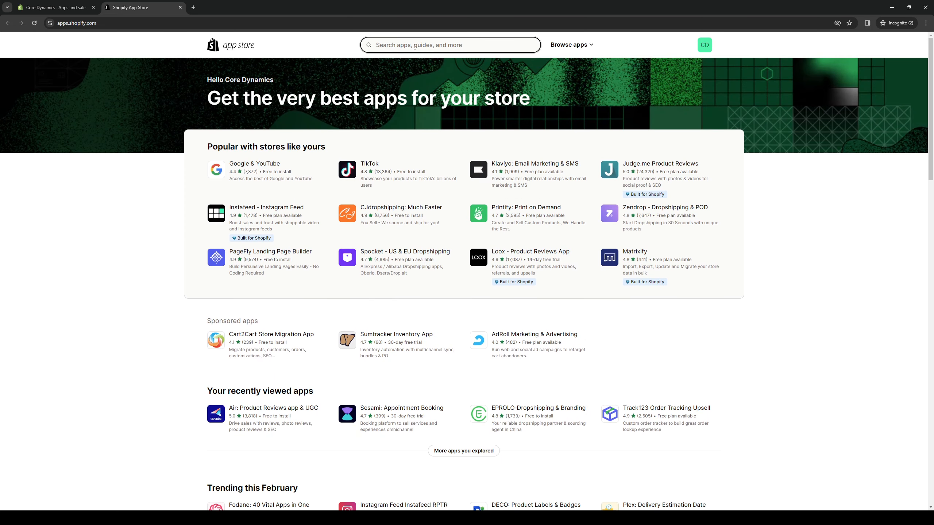
{"action": "type", "text": "ali"}
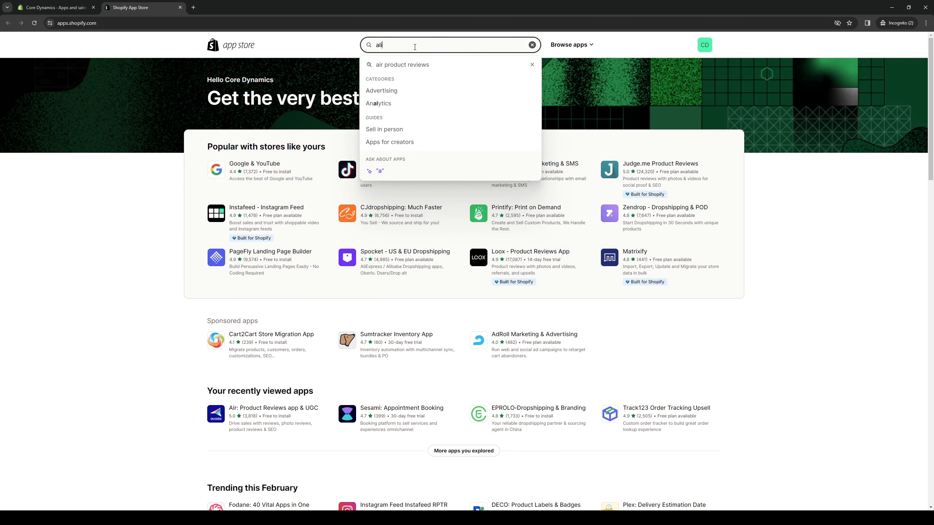
{"action": "type", "text": " reviews"}
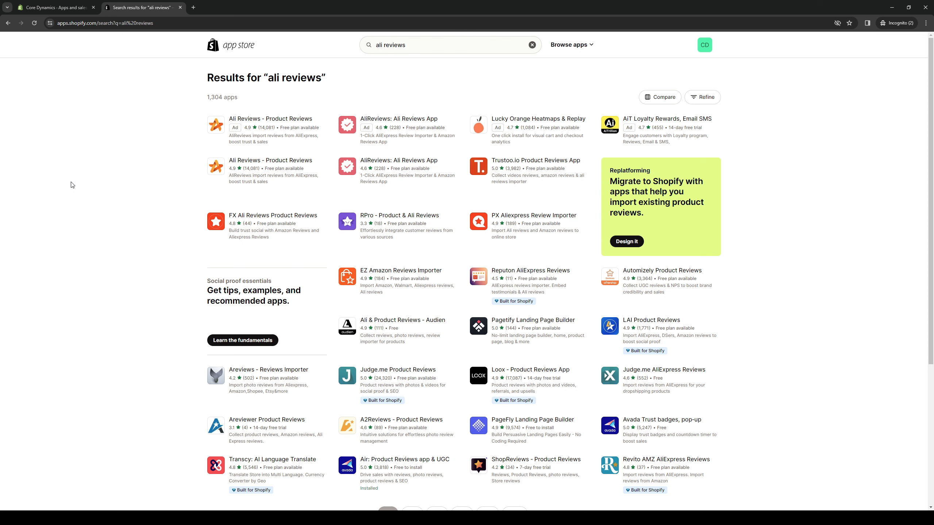
{"action": "left_click", "coordinate": [277, 161]}
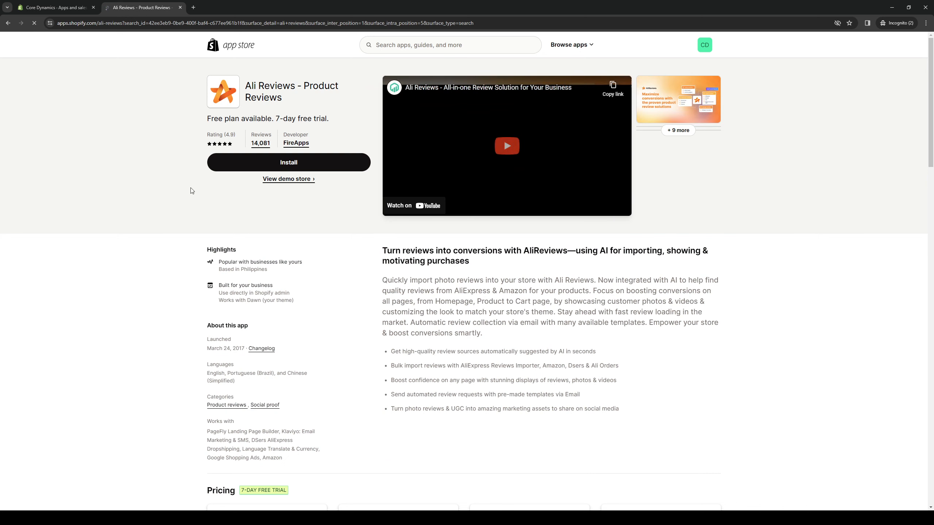
- Review the Ali Reviews - Product Reviews description and pricing, and install the app on the store
{"action": "scroll", "coordinate": [194, 220], "scroll_direction": "down", "scroll_amount": 6}
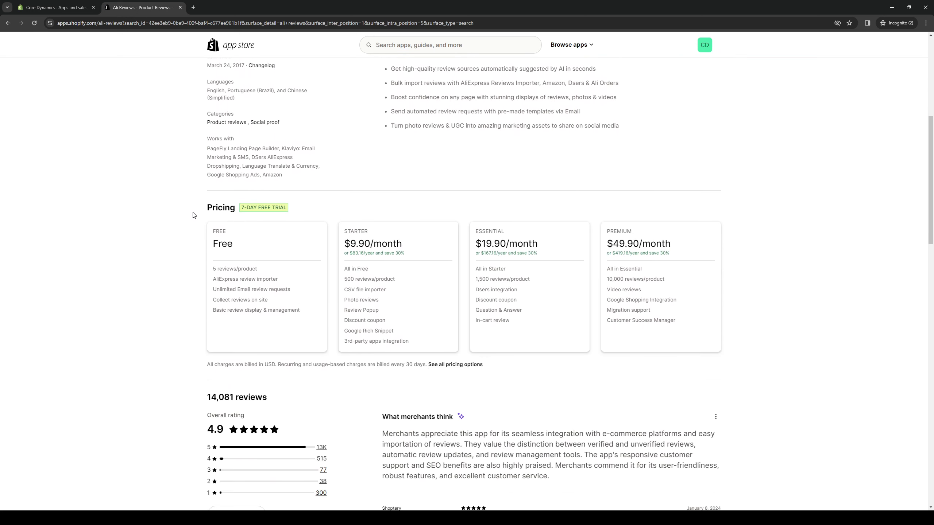
{"action": "scroll", "coordinate": [172, 202], "scroll_direction": "up", "scroll_amount": 3}
{"action": "scroll", "coordinate": [170, 205], "scroll_direction": "up", "scroll_amount": 5}
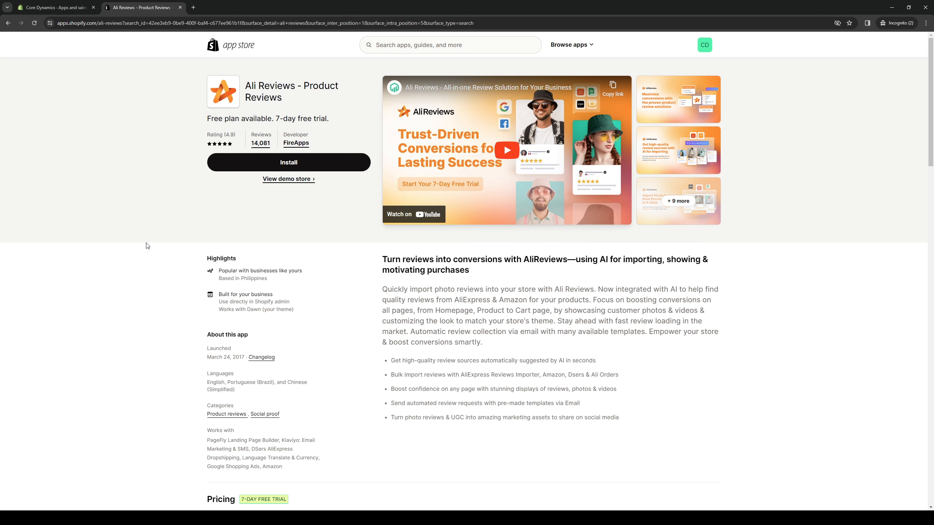
{"action": "scroll", "coordinate": [146, 246], "scroll_direction": "down", "scroll_amount": 5}
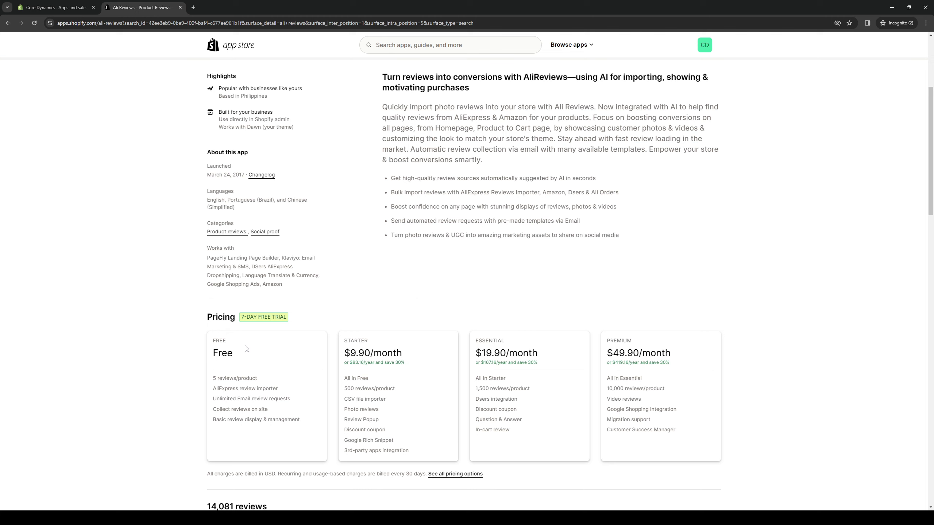
{"action": "scroll", "coordinate": [173, 283], "scroll_direction": "up", "scroll_amount": 5}
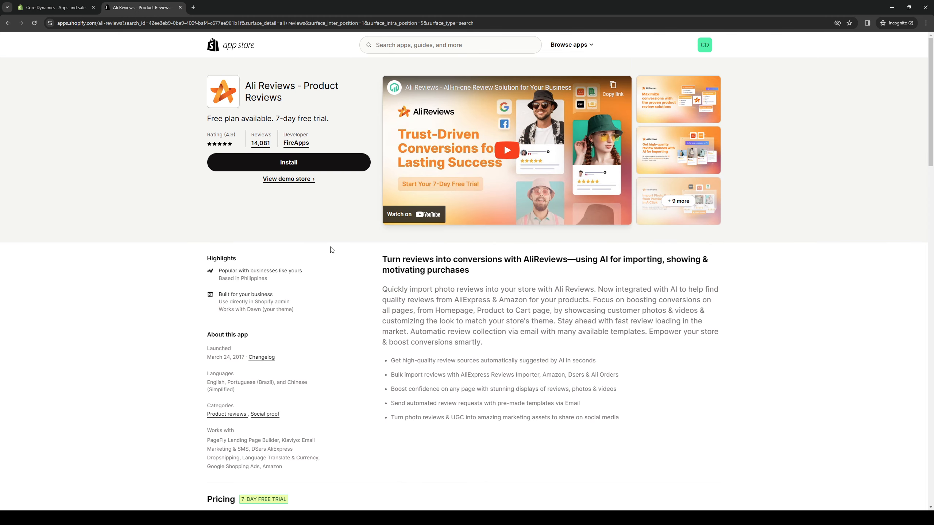
{"action": "left_click", "coordinate": [304, 161]}
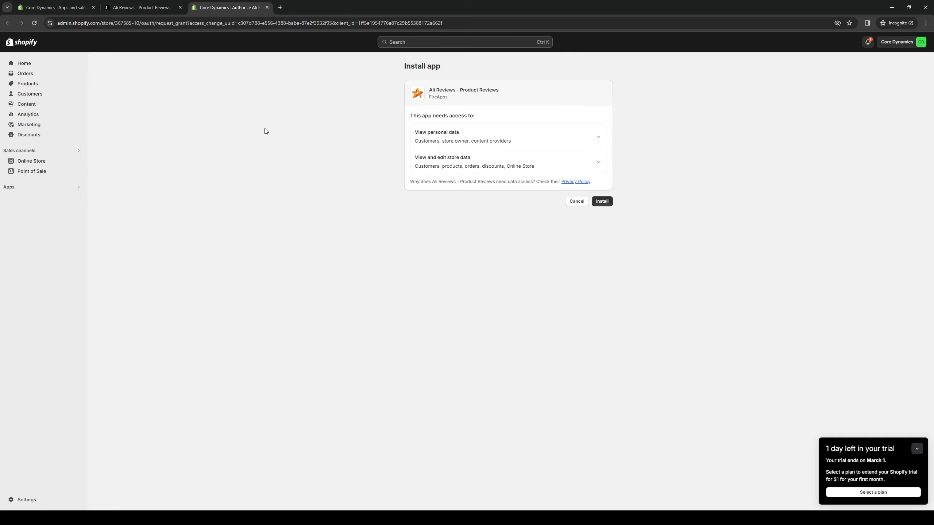
{"action": "left_click", "coordinate": [604, 203]}
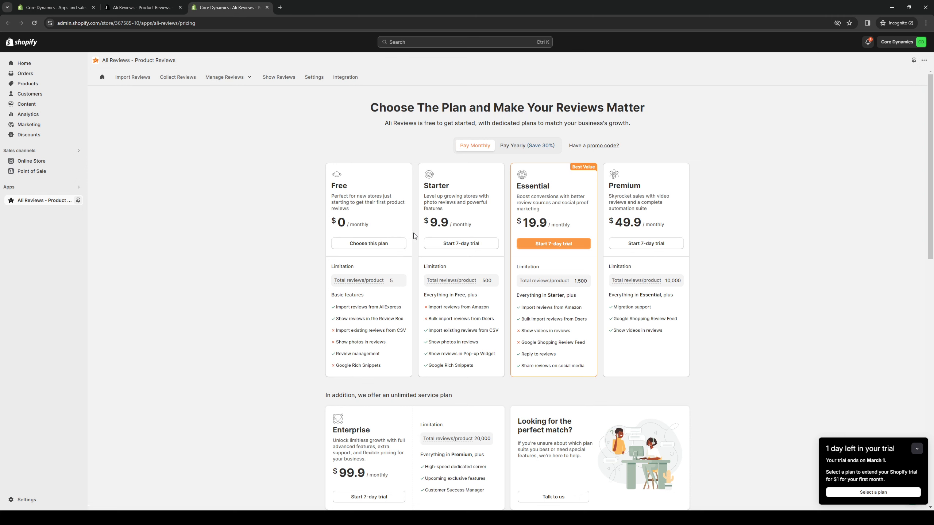
- Choose the Free plan for Ali Reviews, continue with it past the special offer, and collapse the trial notice
{"action": "scroll", "coordinate": [613, 290], "scroll_direction": "down", "scroll_amount": 3}
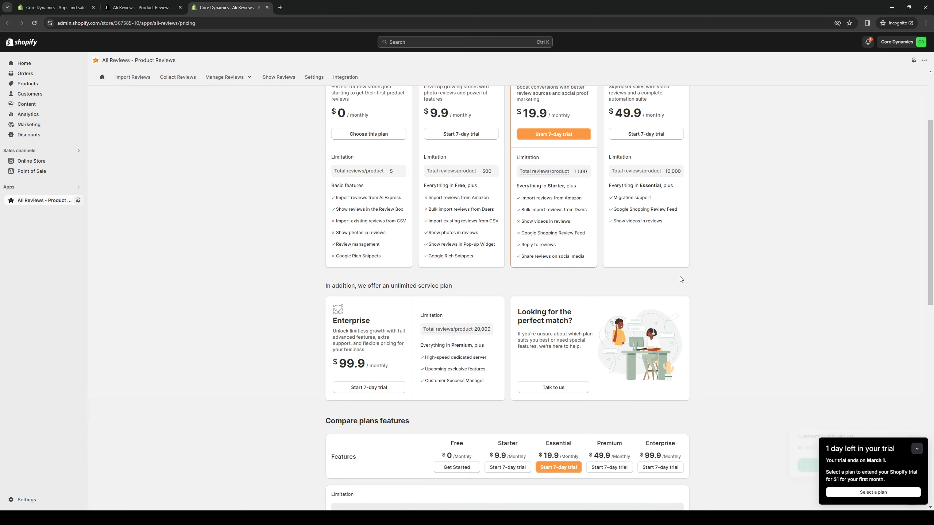
{"action": "scroll", "coordinate": [401, 261], "scroll_direction": "up", "scroll_amount": 3}
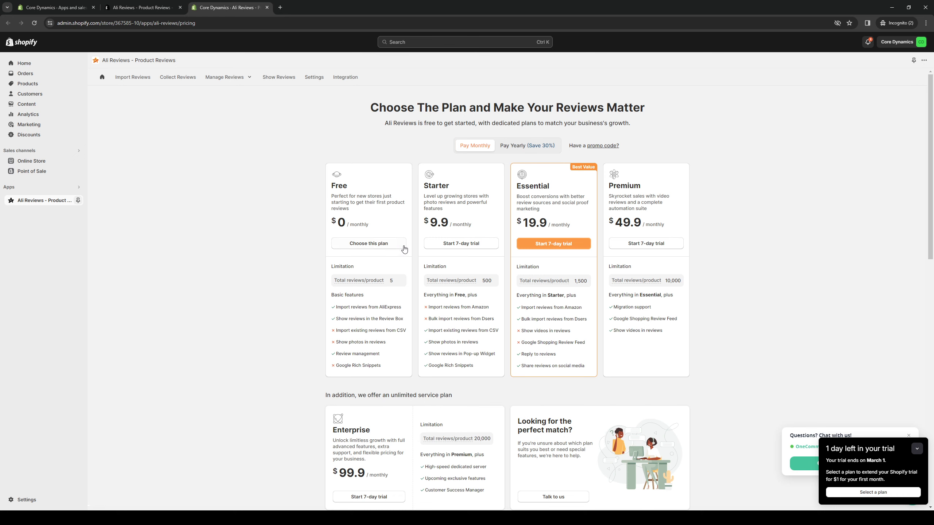
{"action": "left_click", "coordinate": [368, 244]}
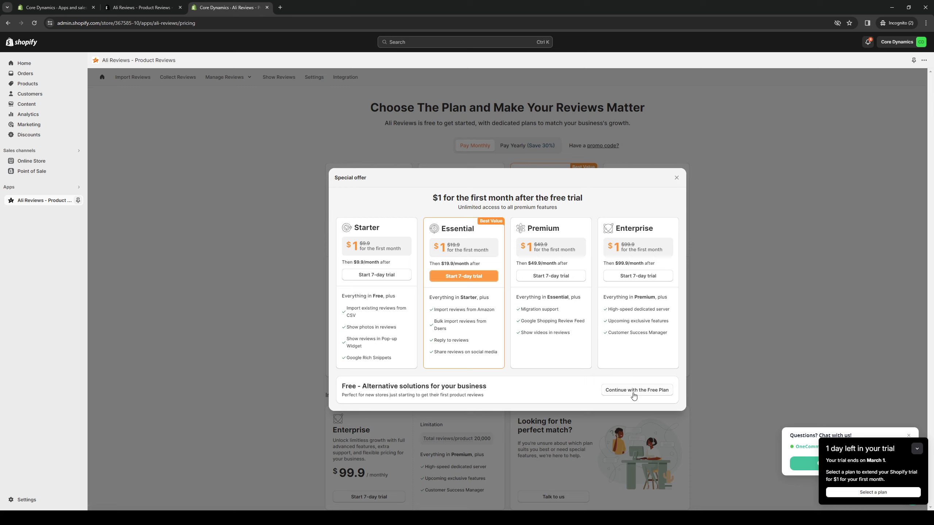
{"action": "left_click", "coordinate": [633, 391]}
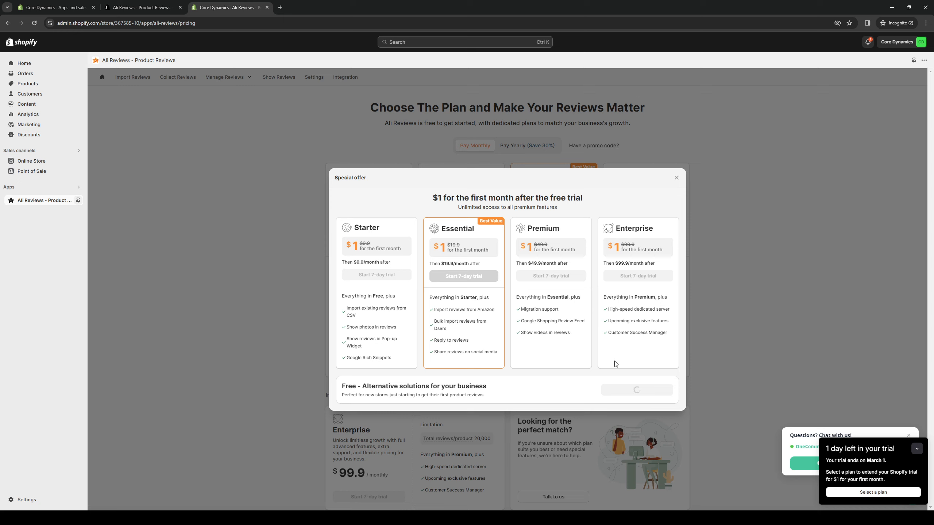
{"action": "left_click", "coordinate": [916, 450]}
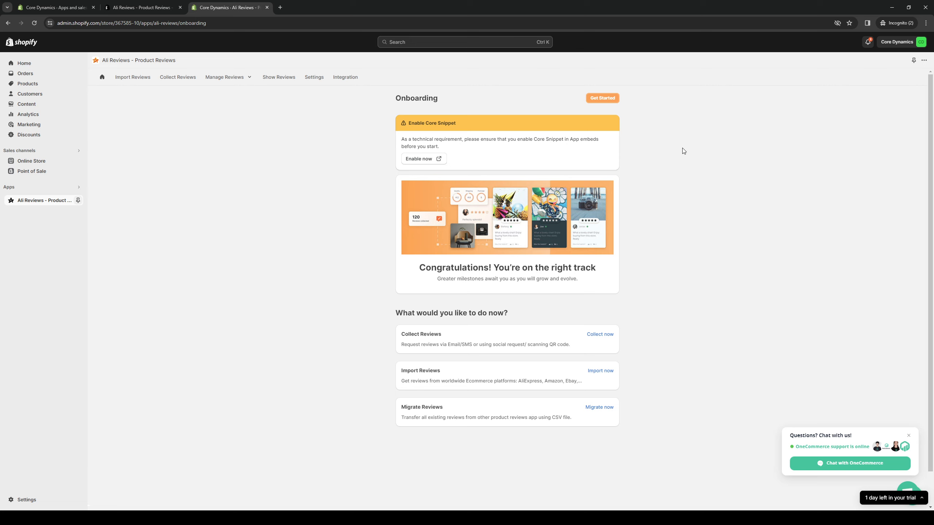
- Open the Import Reviews section of the Ali Reviews app
{"action": "left_click", "coordinate": [138, 78]}
{"action": "left_click", "coordinate": [145, 78]}
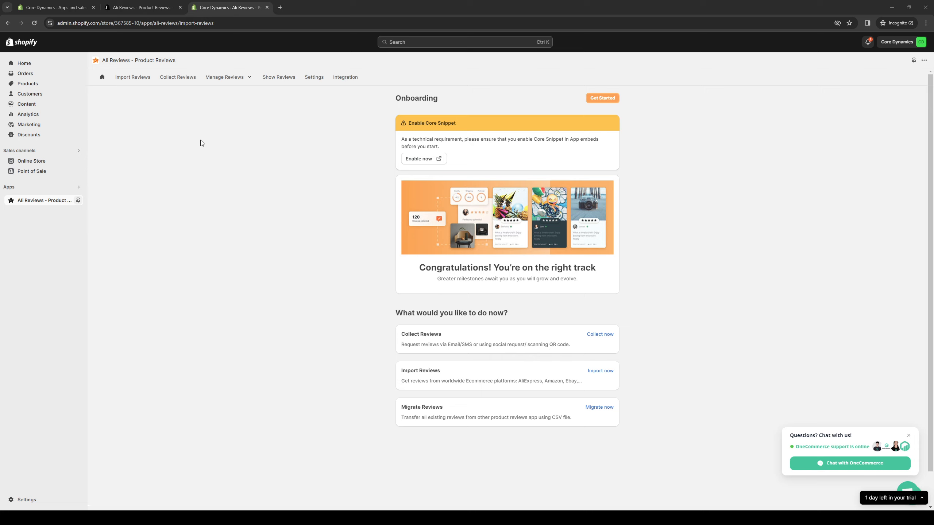
{"action": "left_click", "coordinate": [160, 5]}
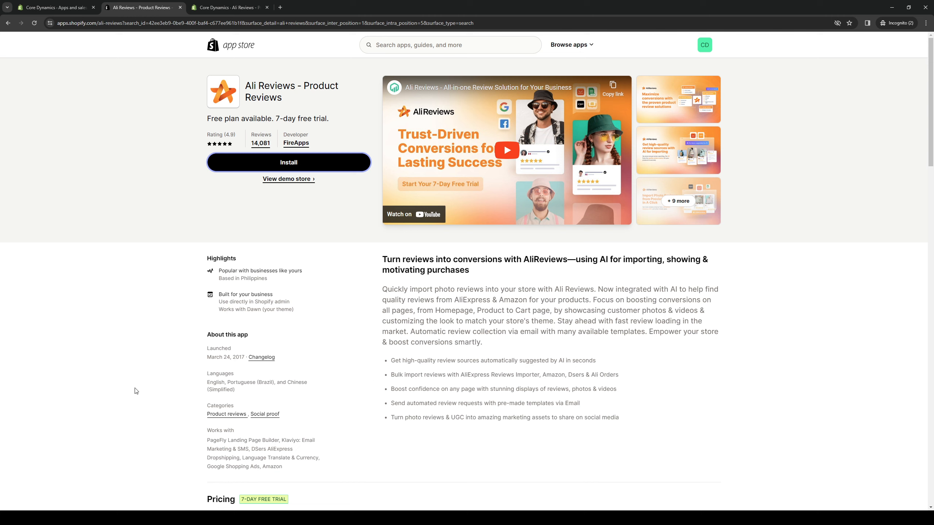
{"action": "left_click", "coordinate": [216, 12]}
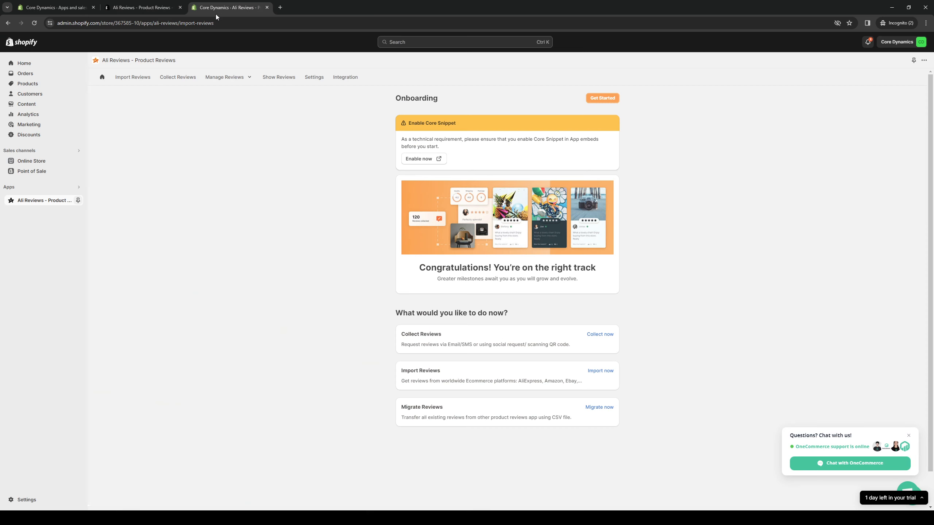